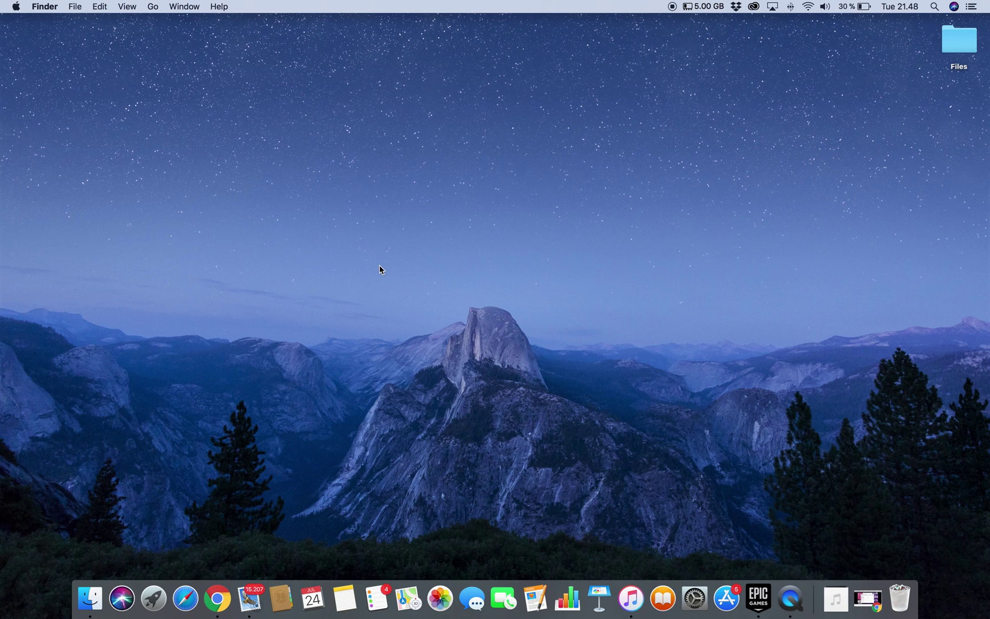
Open About This Mac's Storage tab (34,16 GB free of 134 GB) and manage Macintosh HD
left_click(17, 7)
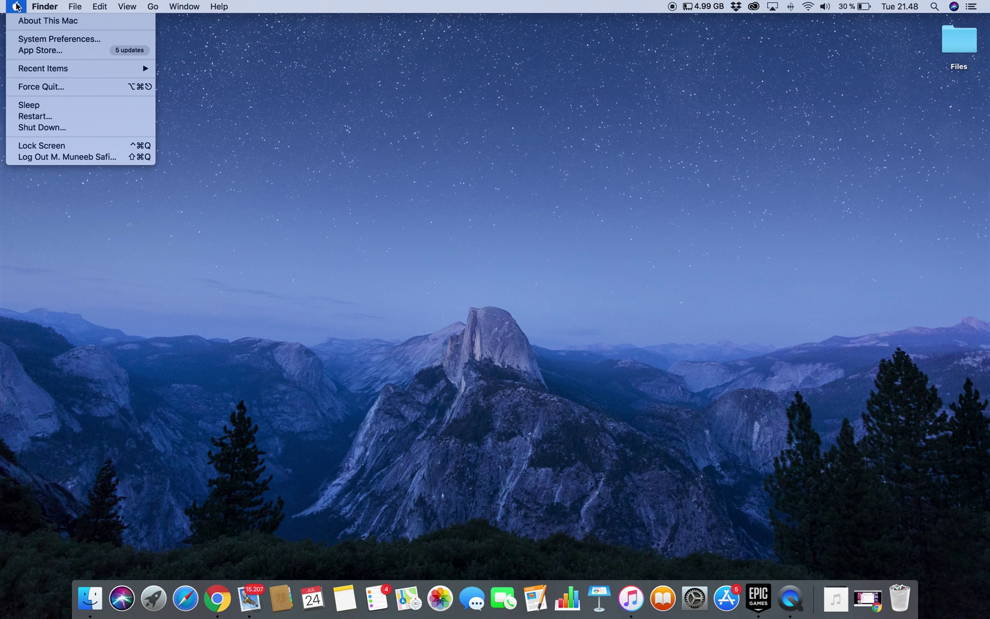
left_click(18, 22)
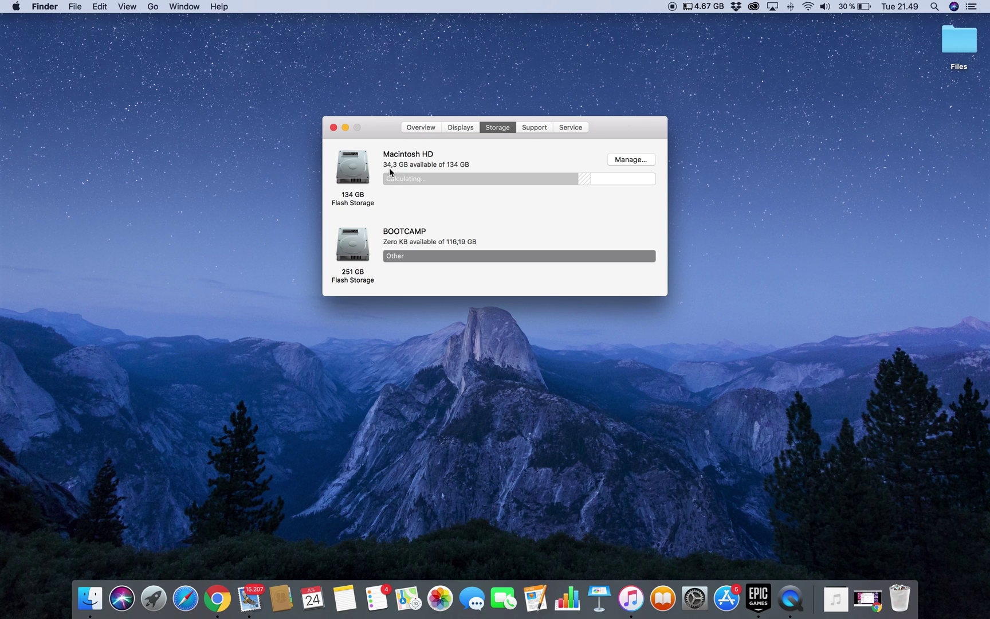
mouse_move(575, 166)
left_click(632, 160)
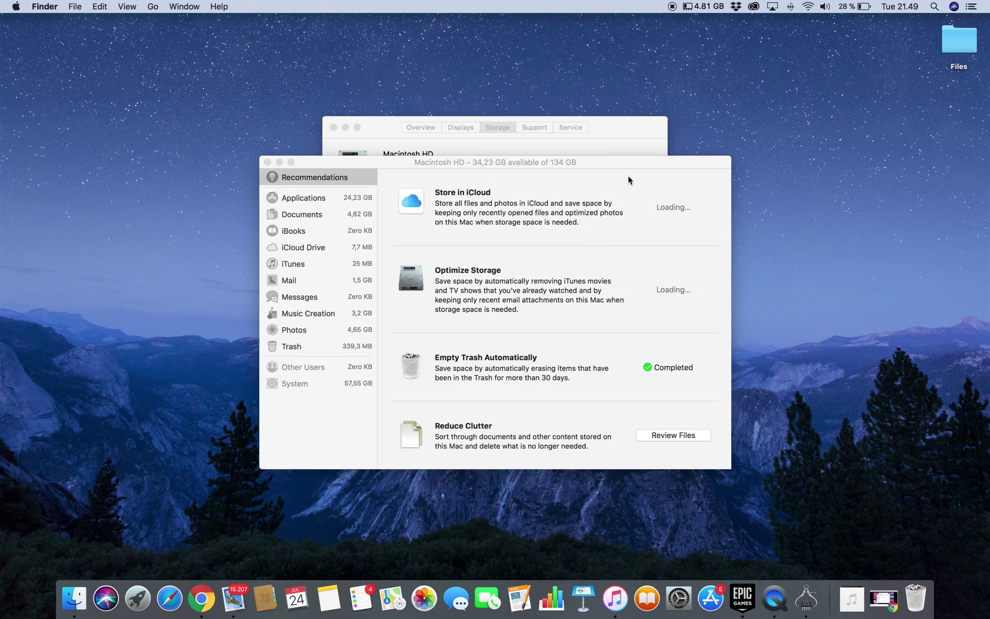
Move Storage Management to the top of the screen and list Applications by size (24,23 GB)
left_click_drag(549, 156, 543, 36)
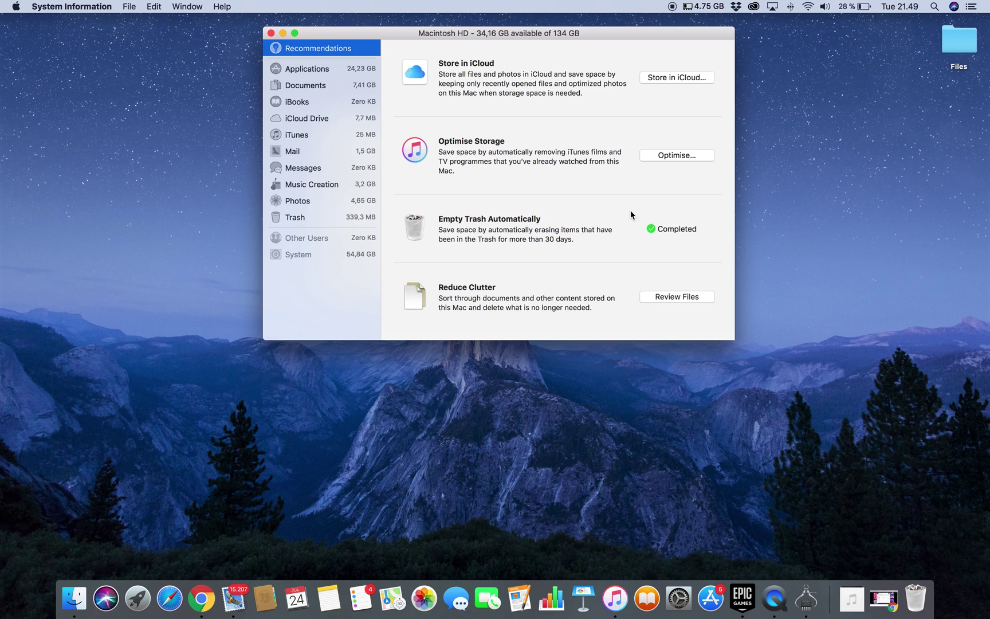
left_click(326, 70)
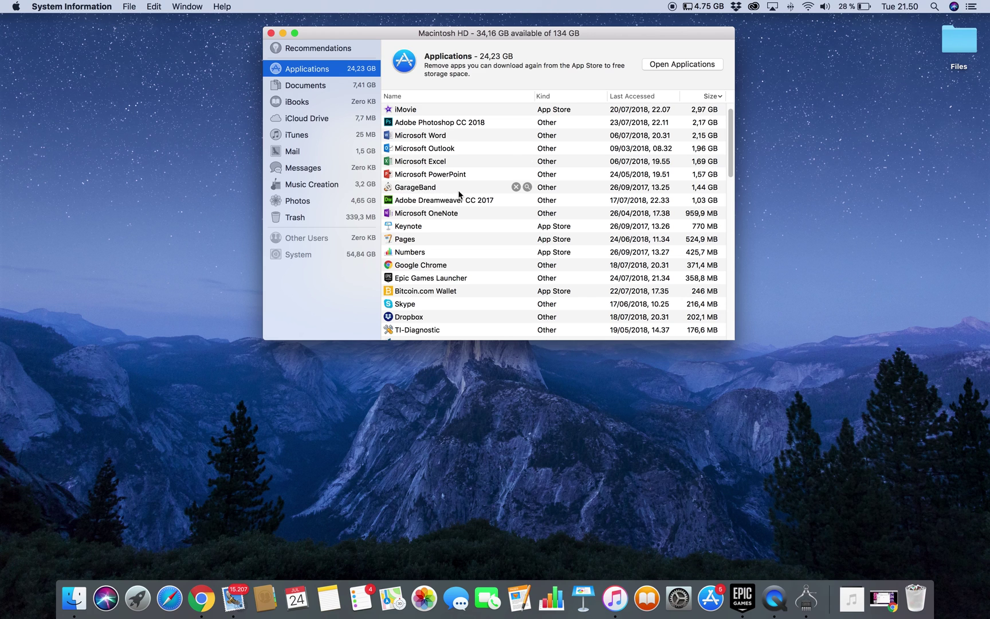
Remove GarageBand (1,44 GB) from the disk and confirm the deletion
left_click(516, 187)
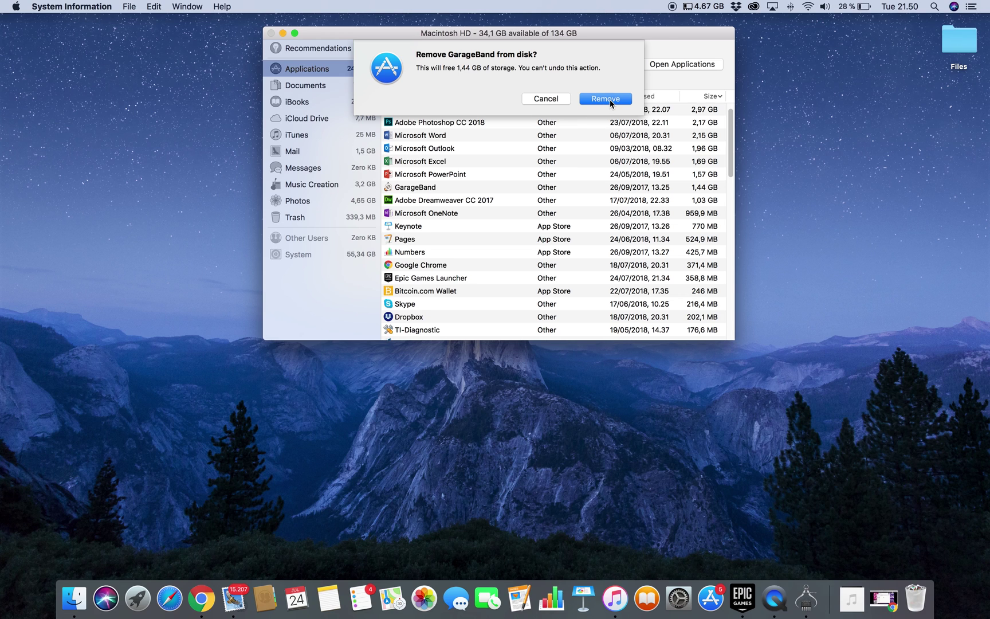
left_click(593, 99)
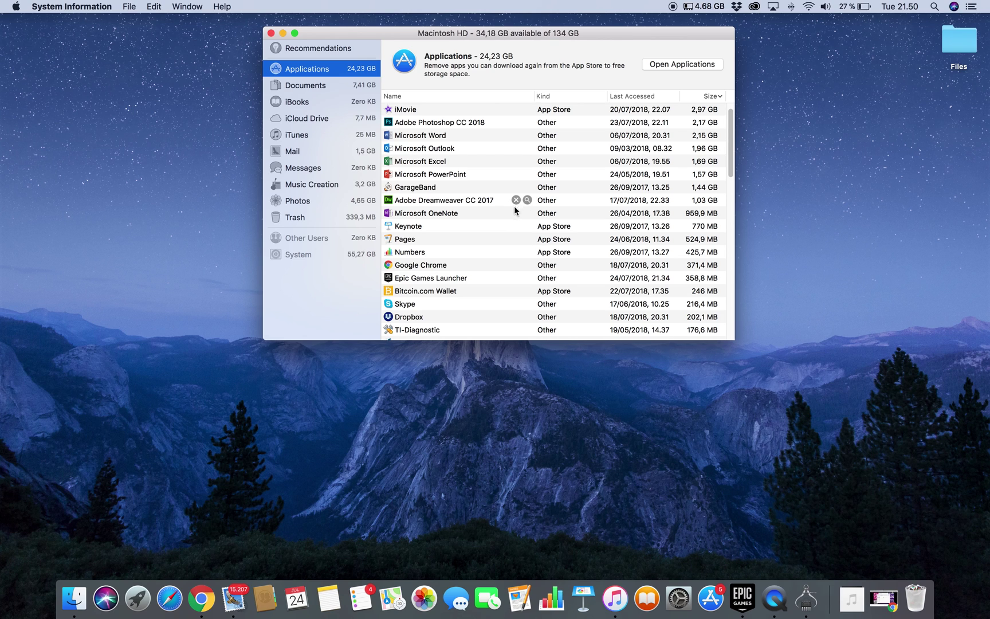
scroll(484, 273, "down", 4)
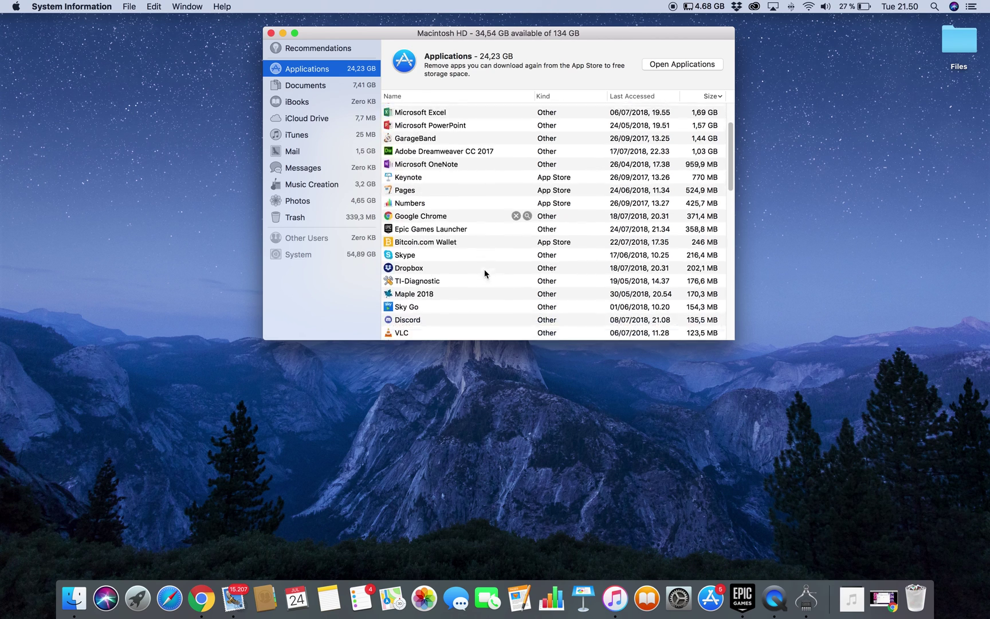
scroll(485, 273, "down", 5)
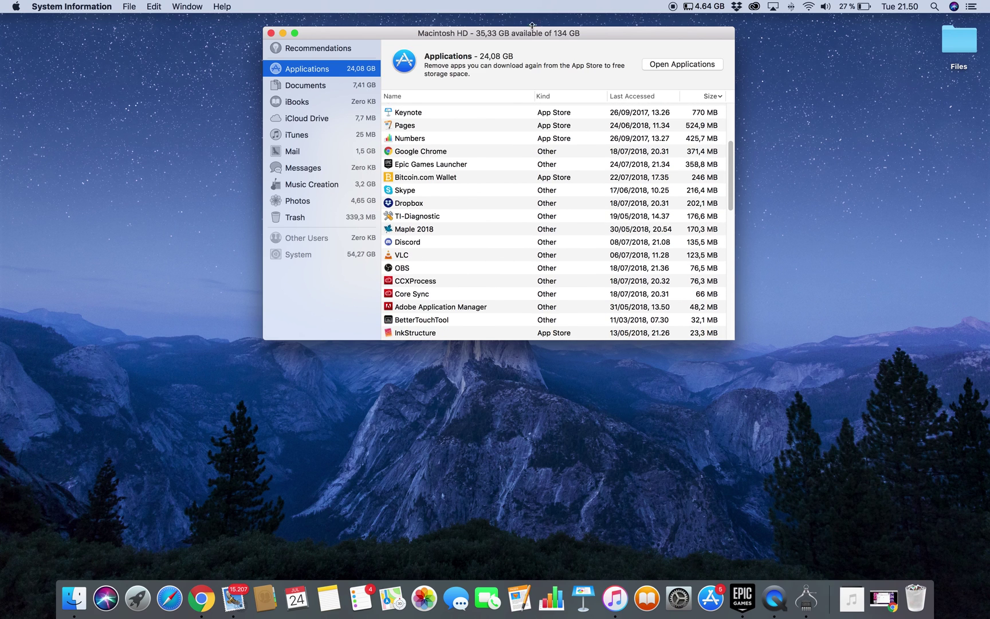
Show the Large Files list in Documents, briefly browsing its folders by size
left_click(324, 91)
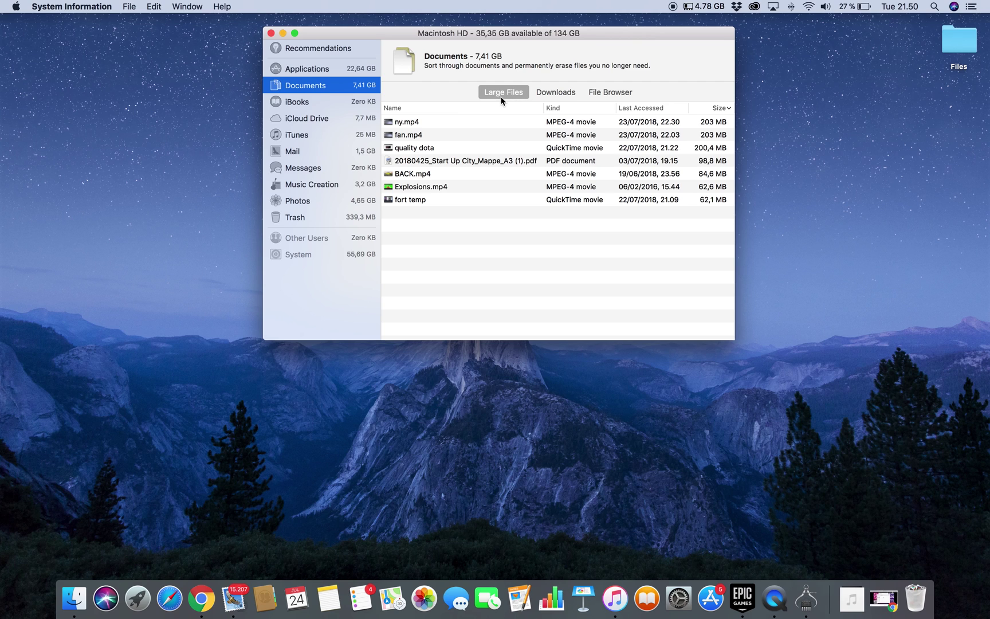
left_click(626, 98)
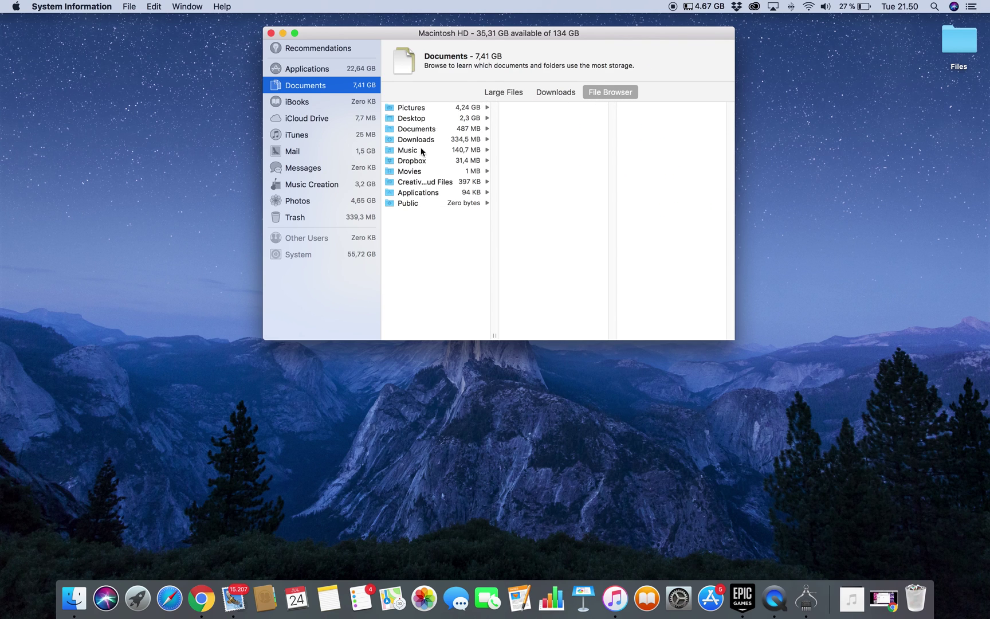
left_click(509, 95)
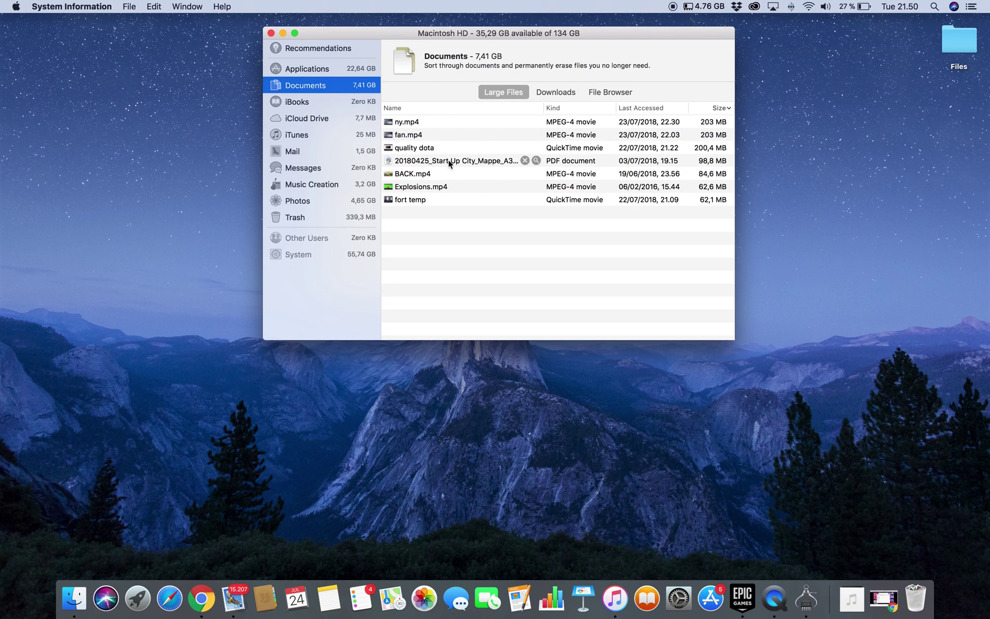
Permanently delete ny.mp4, fan.mp4, quality dota, BACK.mp4 and Explosions.mp4, leaving only the PDF
left_click(525, 122)
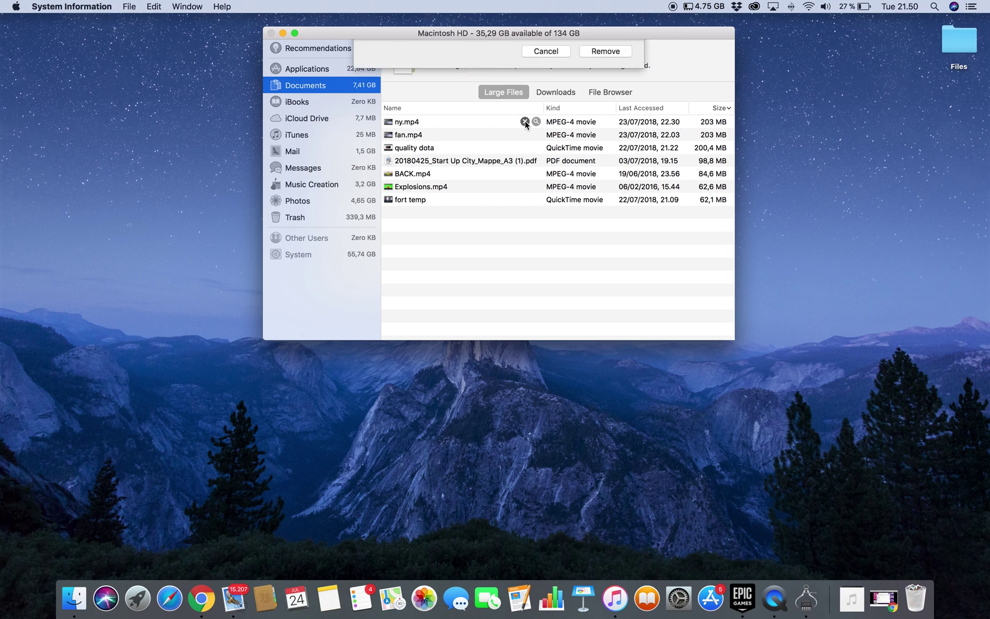
left_click(607, 104)
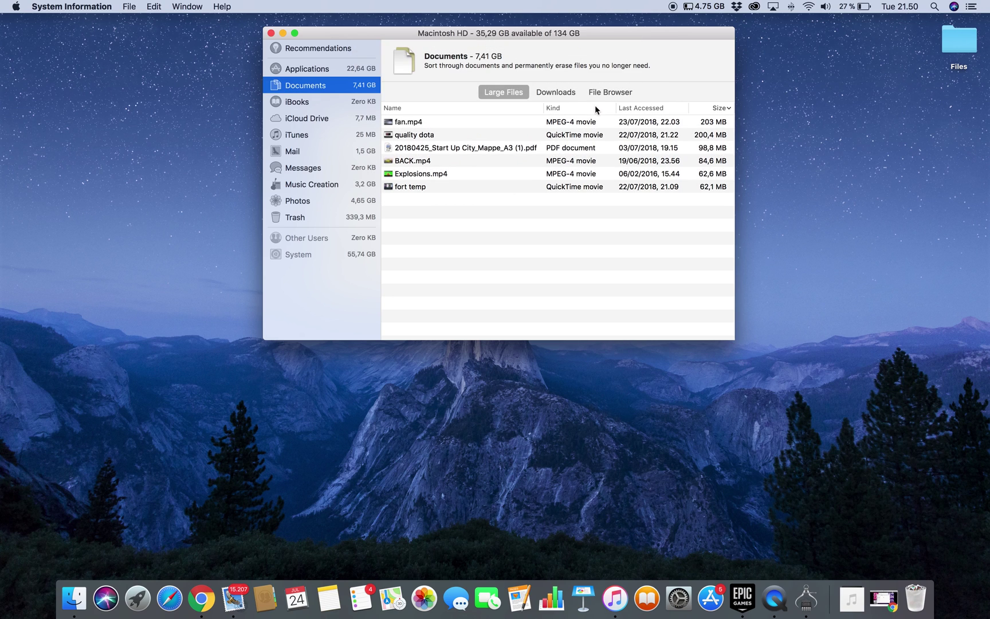
left_click(525, 122)
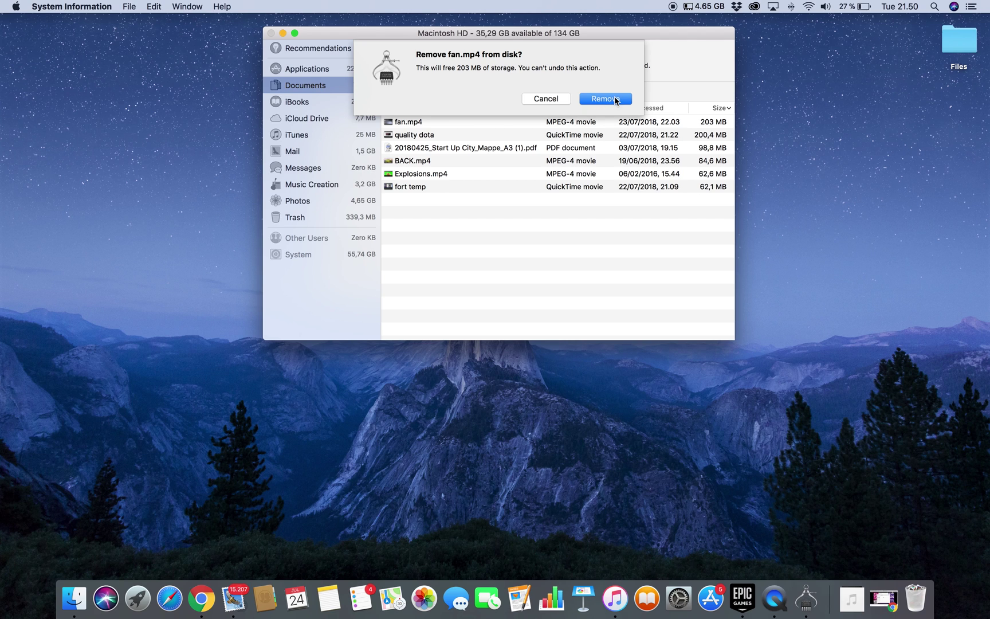
left_click(616, 101)
left_click(526, 119)
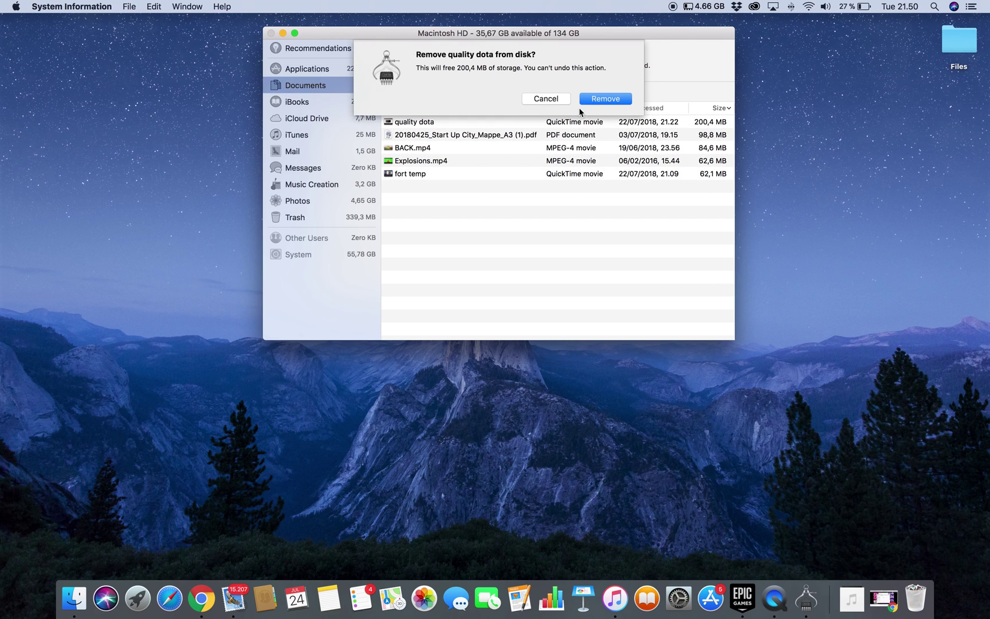
left_click(608, 99)
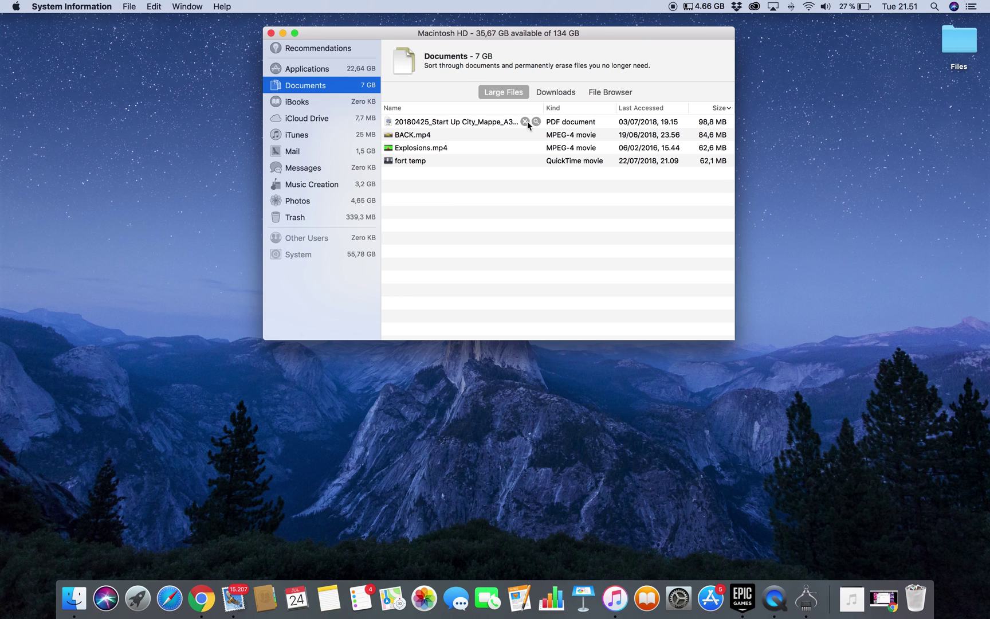
left_click(525, 135)
left_click(603, 102)
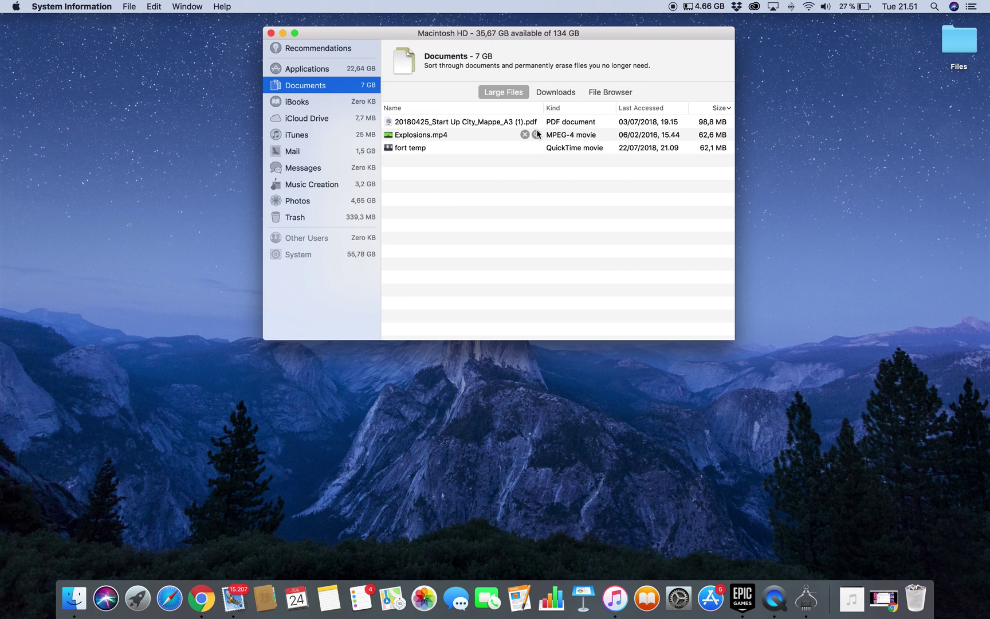
left_click(525, 135)
left_click(606, 101)
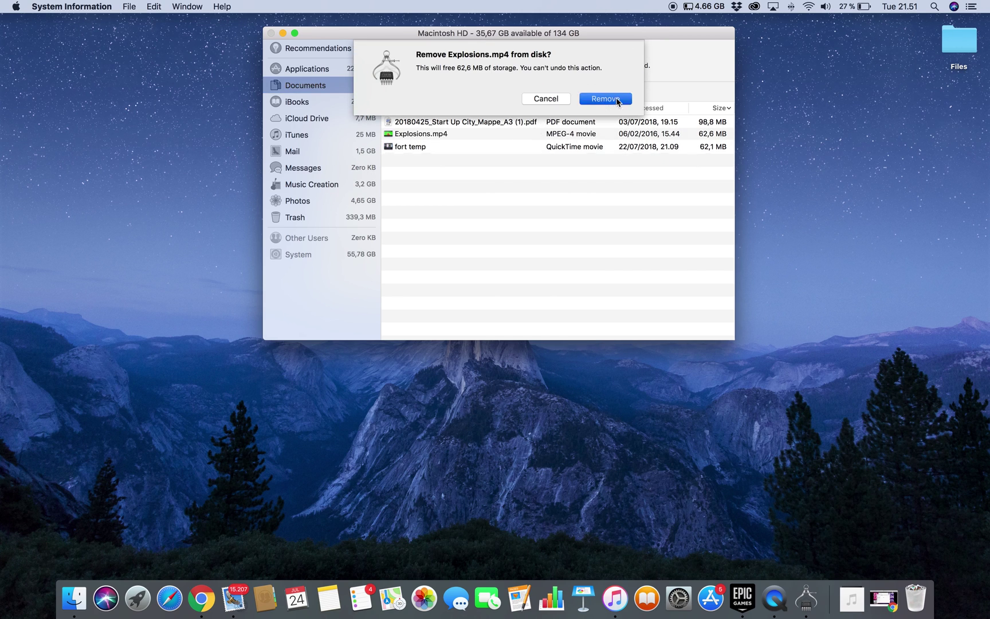
Check storage used by iBooks, iCloud Drive, Mail, Messages, music creation and Photos
left_click(360, 102)
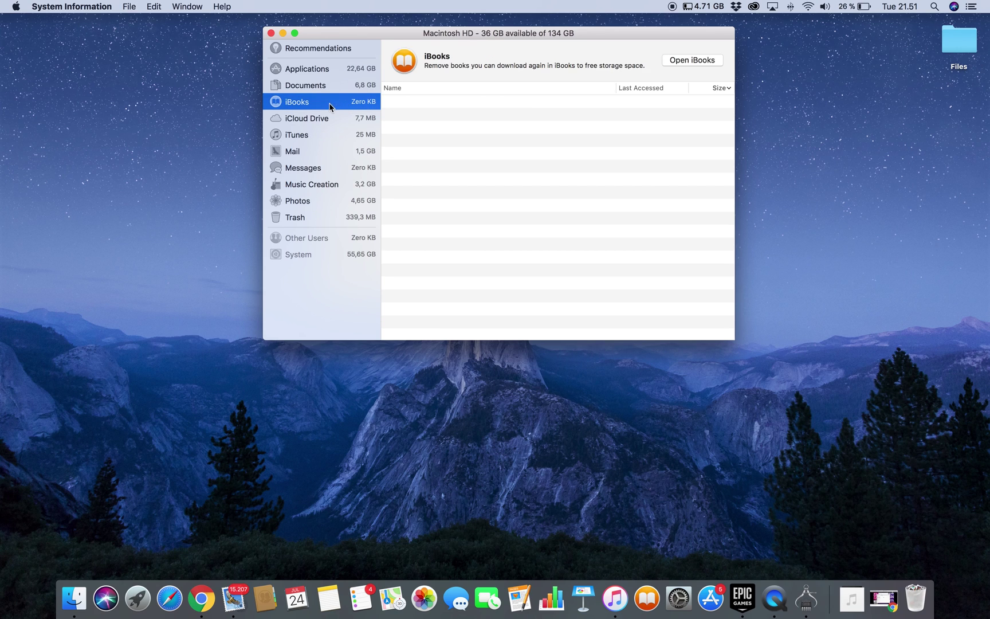
left_click(329, 119)
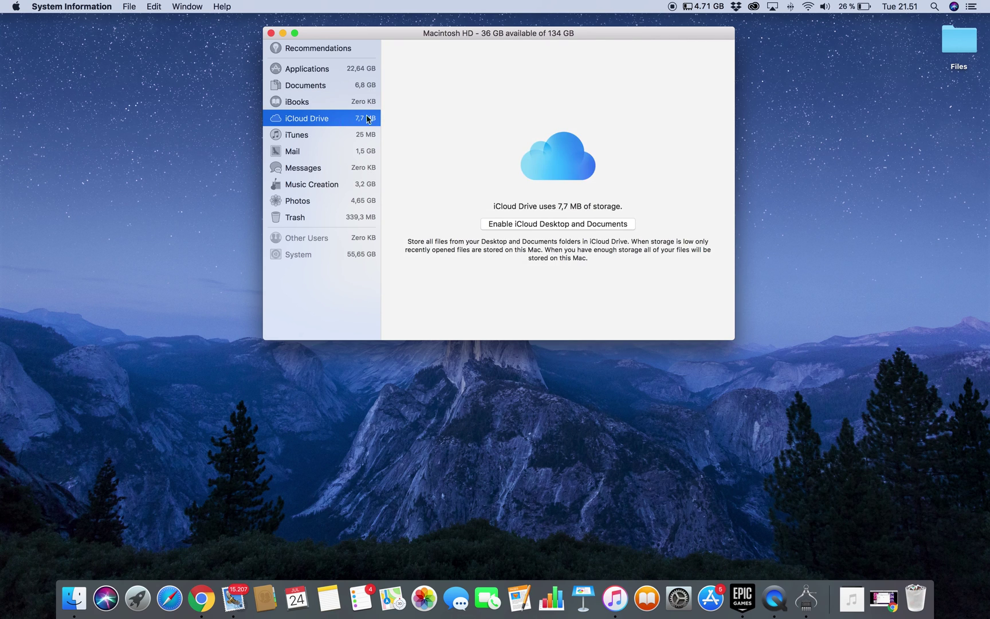
left_click(334, 152)
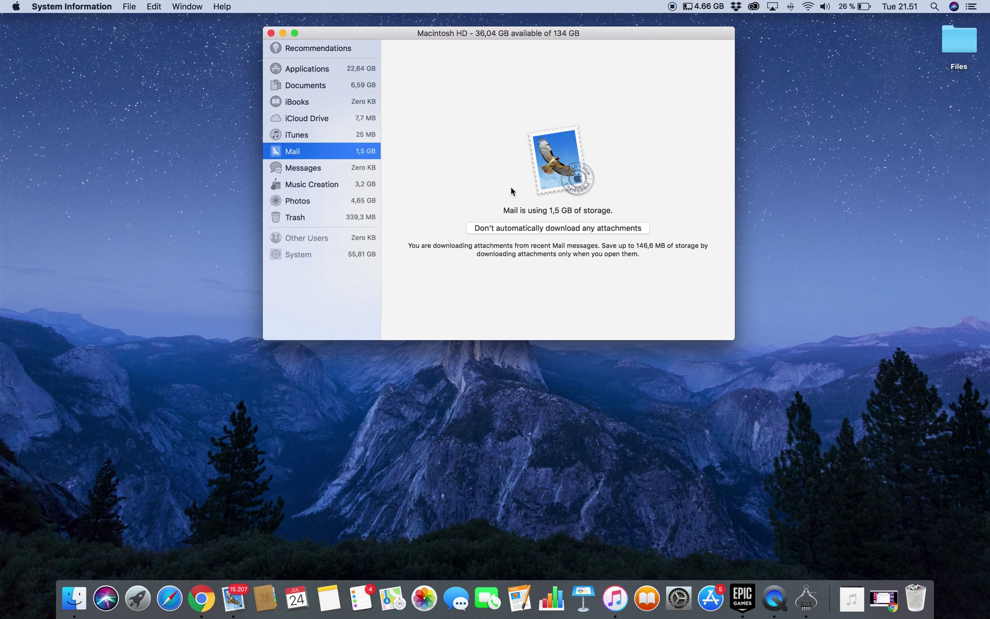
left_click(331, 170)
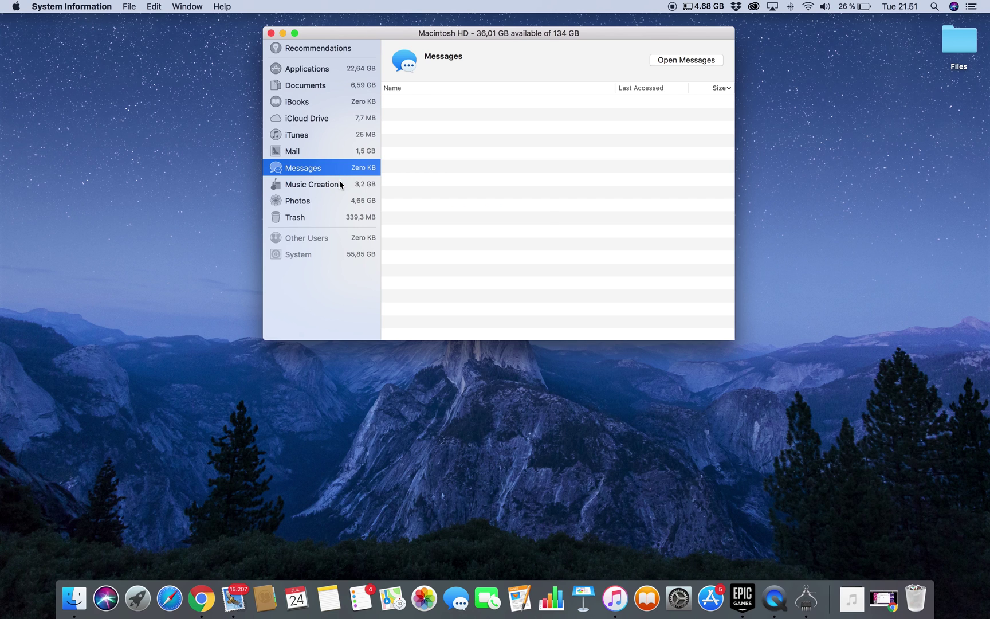
left_click(343, 186)
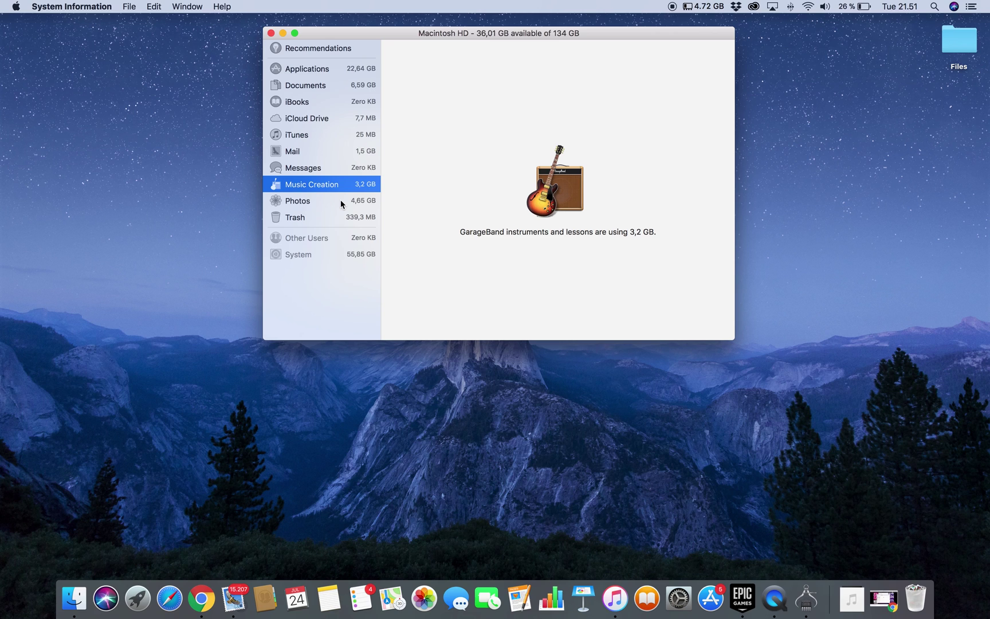
left_click(342, 202)
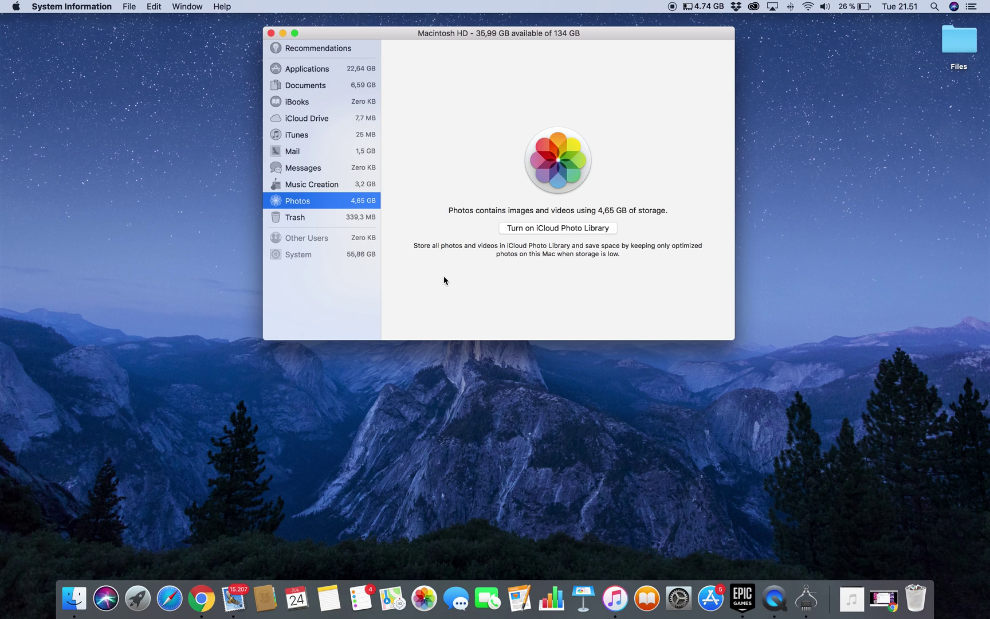
Empty the 339,3 MB Trash, then close Storage Management and About This Mac
left_click(329, 219)
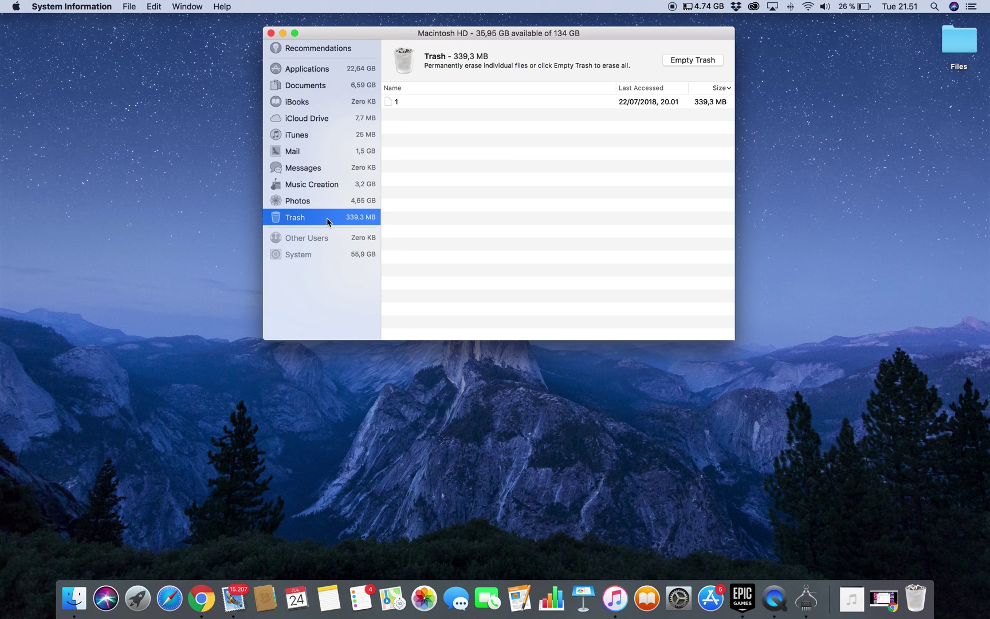
left_click(714, 62)
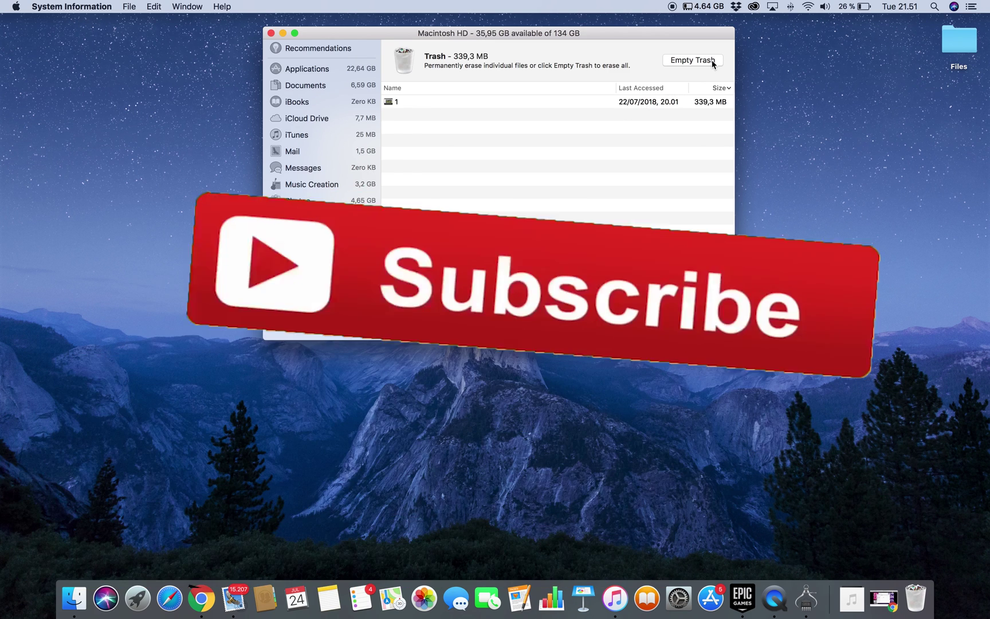
left_click(595, 109)
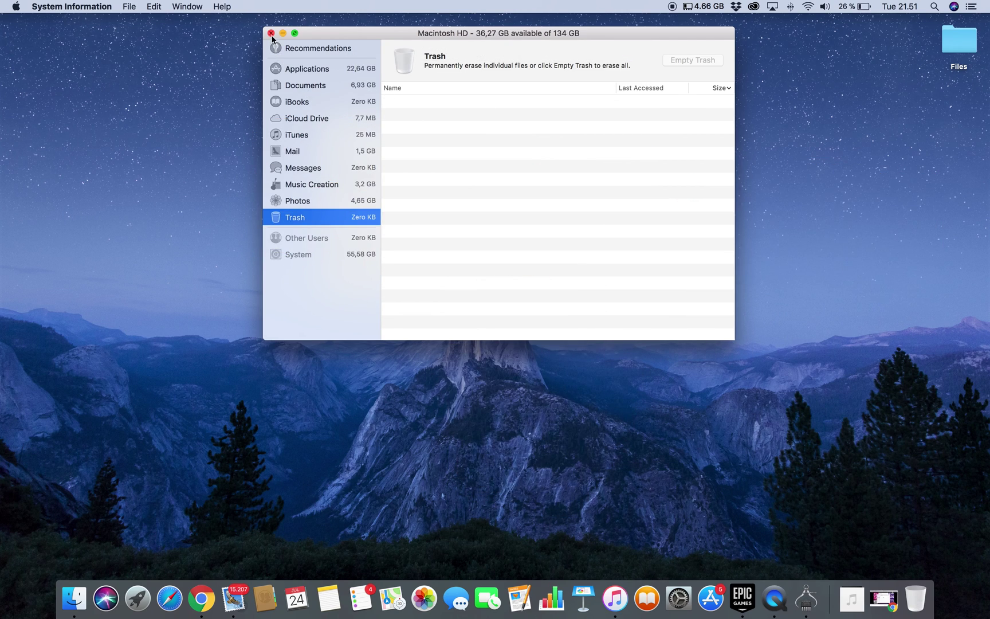
left_click(271, 33)
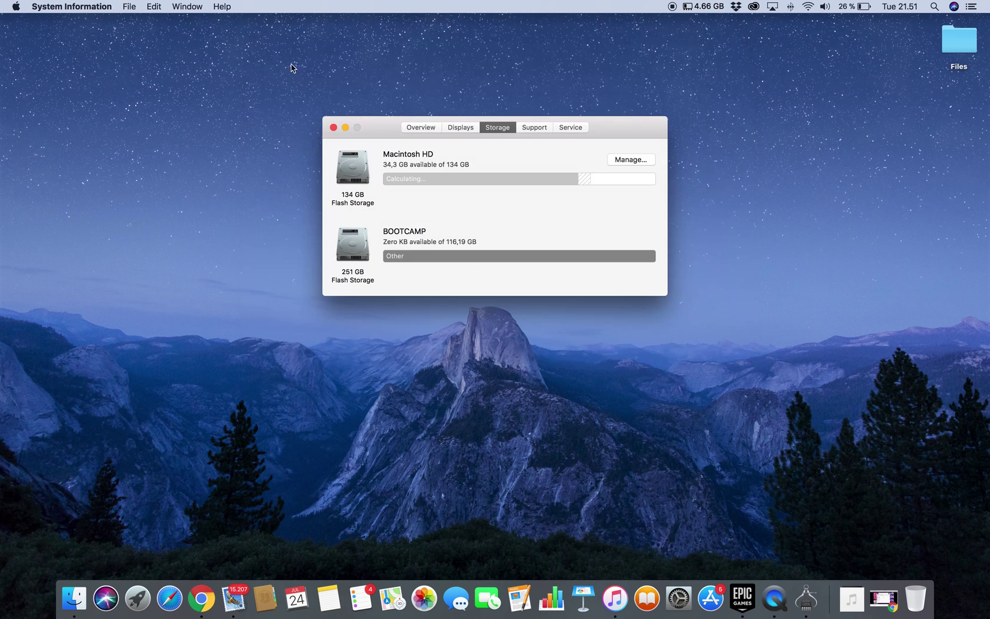
left_click(334, 128)
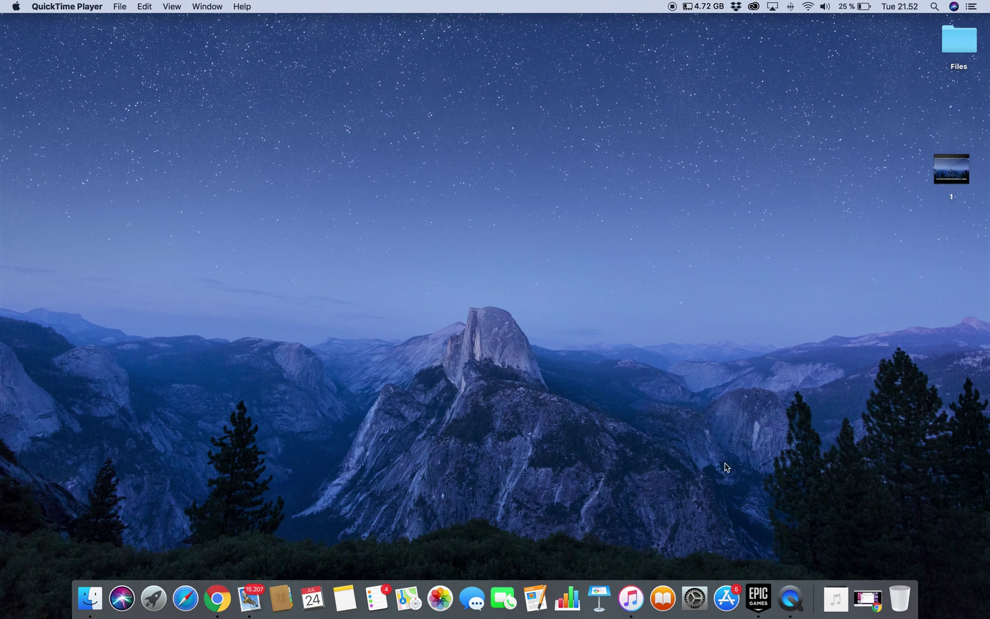
Confirm in Security & Privacy that FileVault is off for Macintosh HD, then close System Preferences
left_click(697, 600)
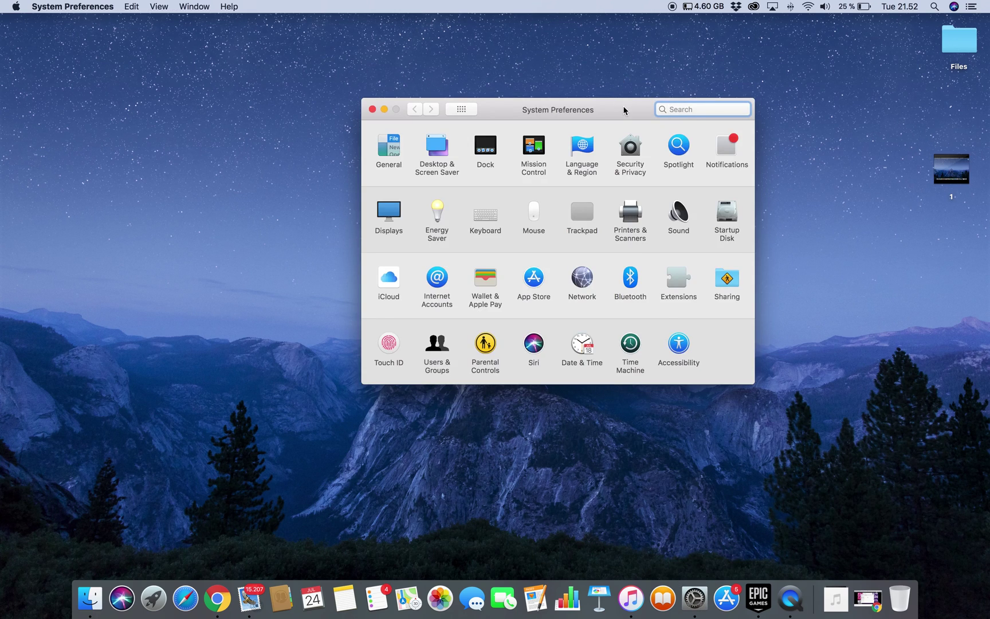
left_click_drag(624, 110, 533, 115)
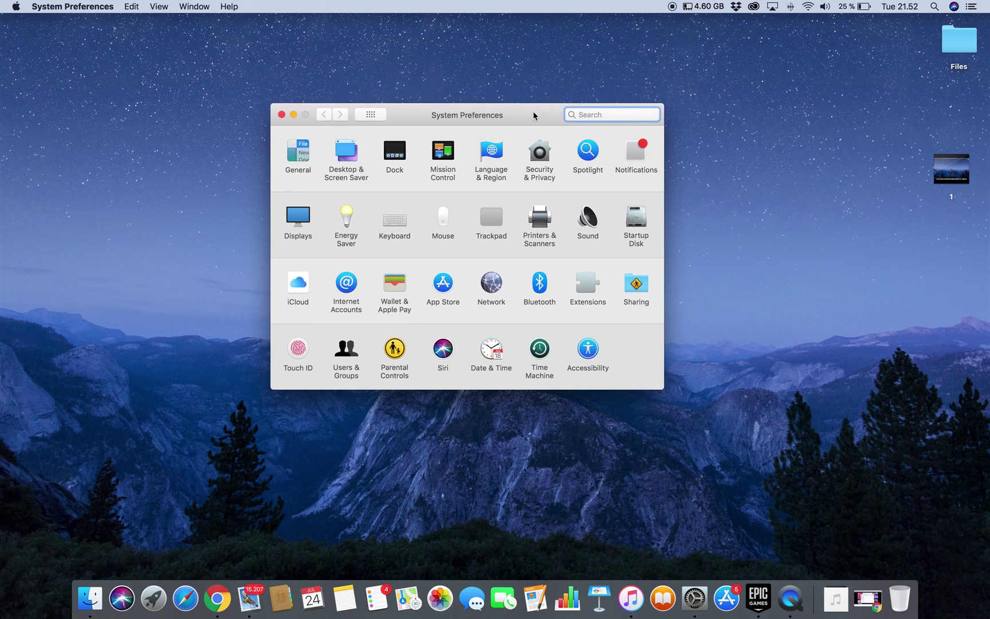
left_click(547, 154)
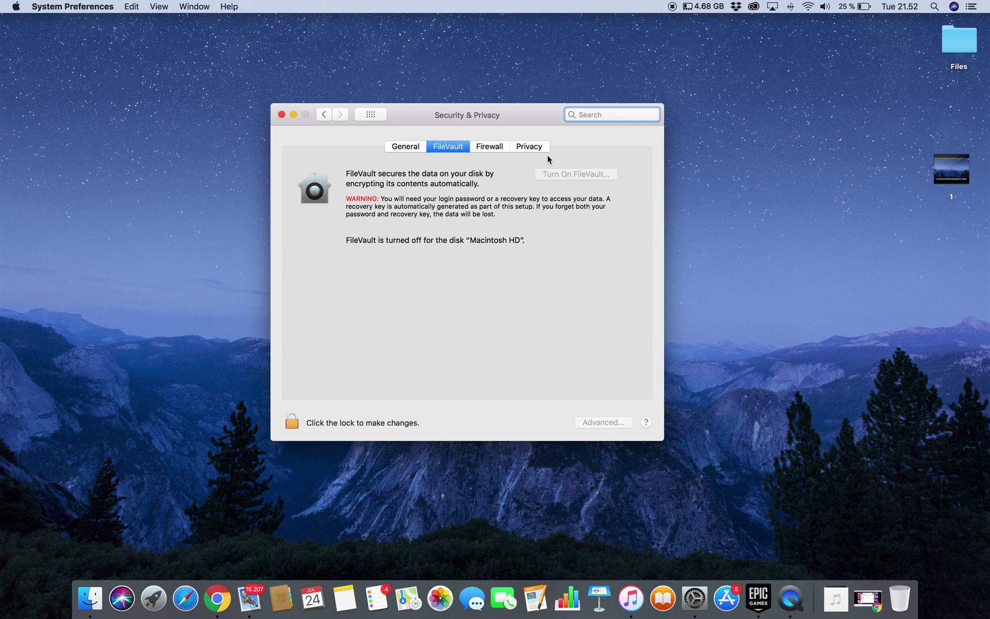
left_click(409, 147)
left_click(447, 148)
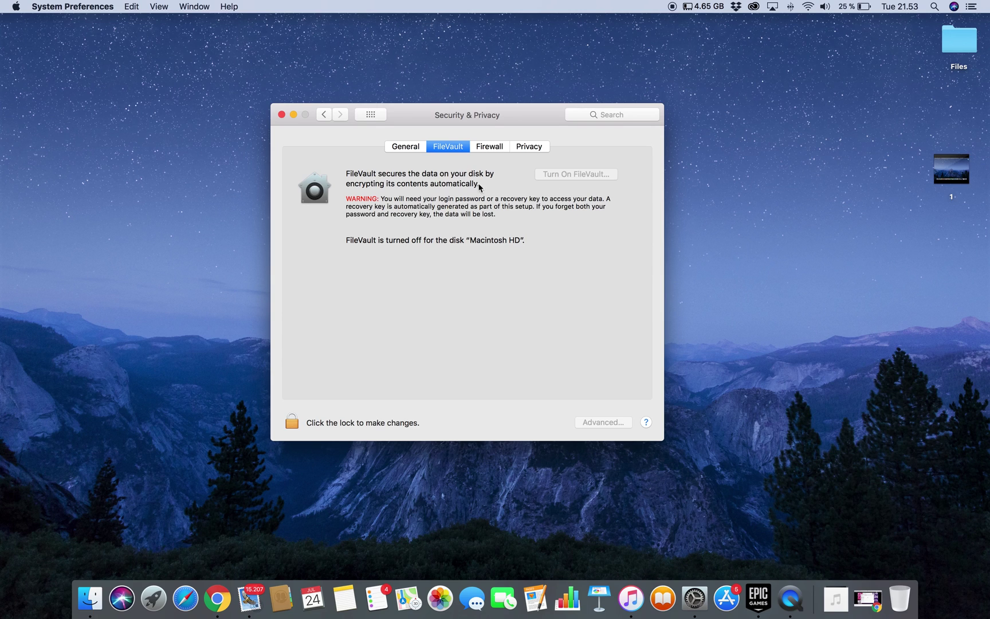
left_click(281, 115)
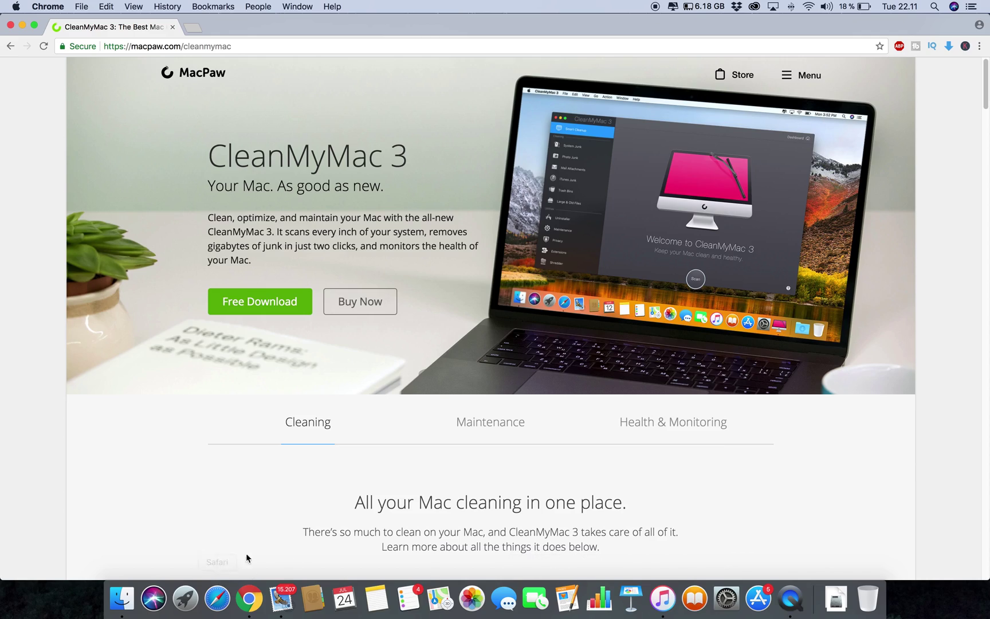
Launch CleanMyMac 3 from Launchpad, dismiss License Activation, and run the Smart Cleanup scan
left_click(185, 598)
left_click(567, 564)
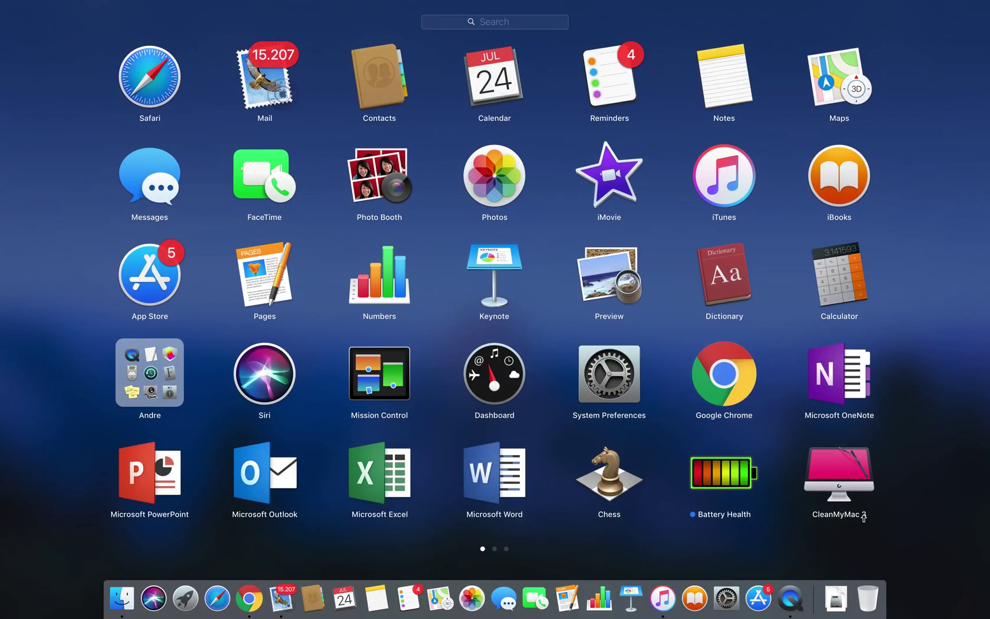
left_click(838, 467)
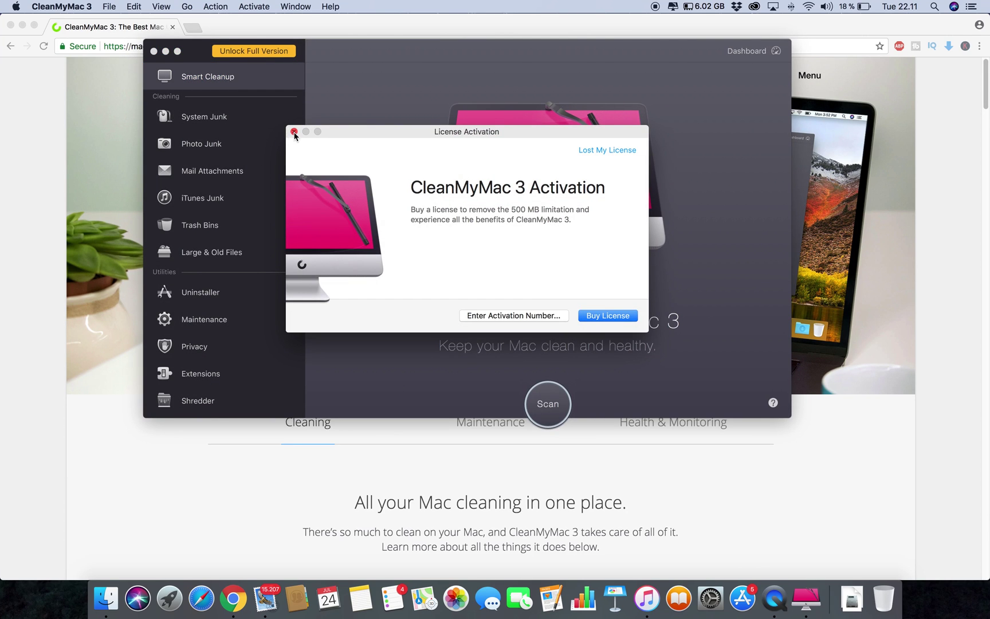
left_click(294, 132)
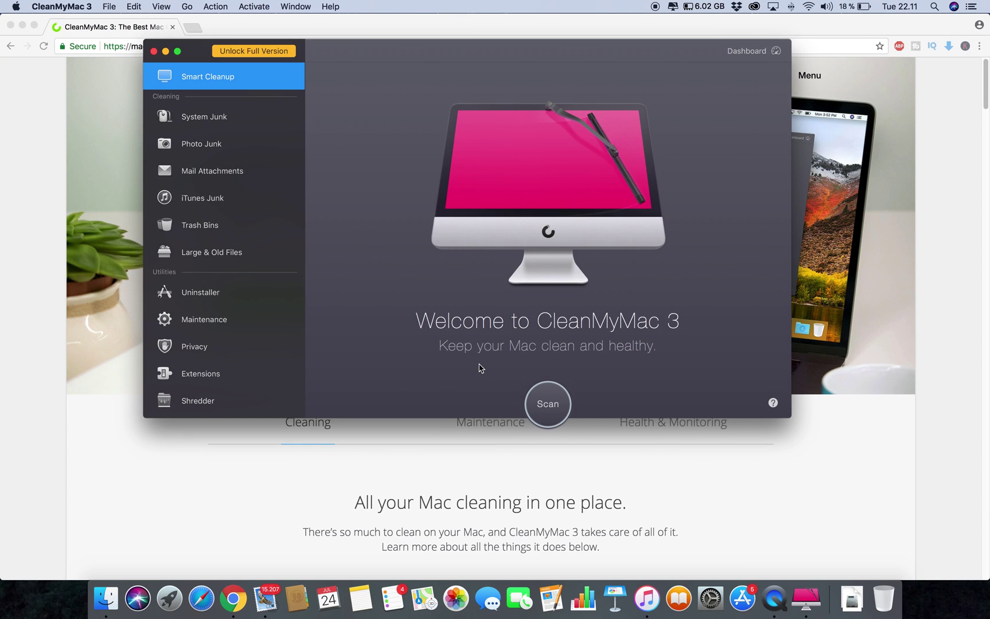
left_click(556, 412)
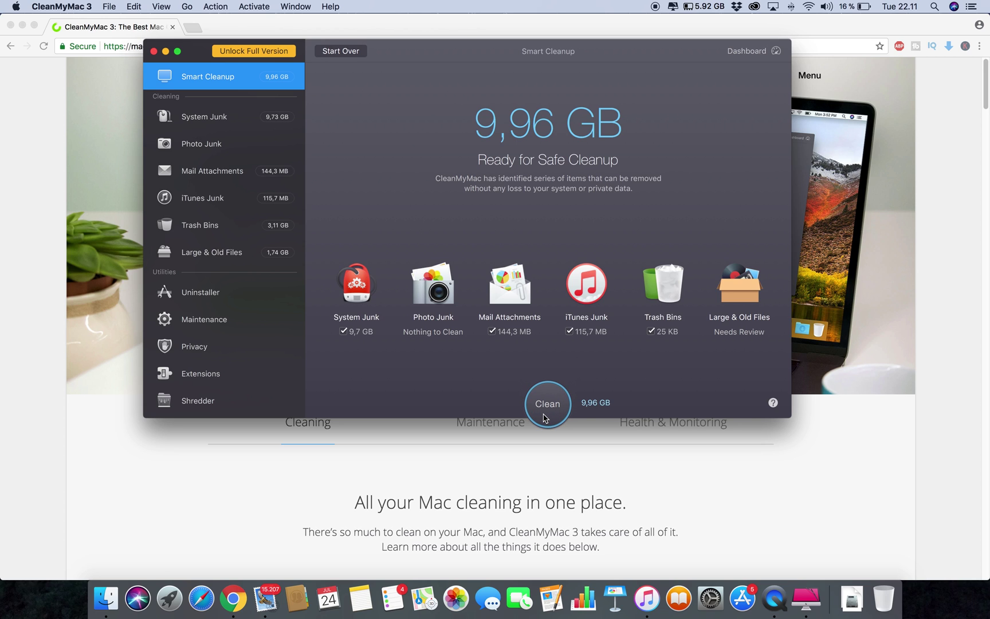
Show the System Junk, Photo Junk and Mail Attachments (144,3 MB) scan results
left_click(232, 120)
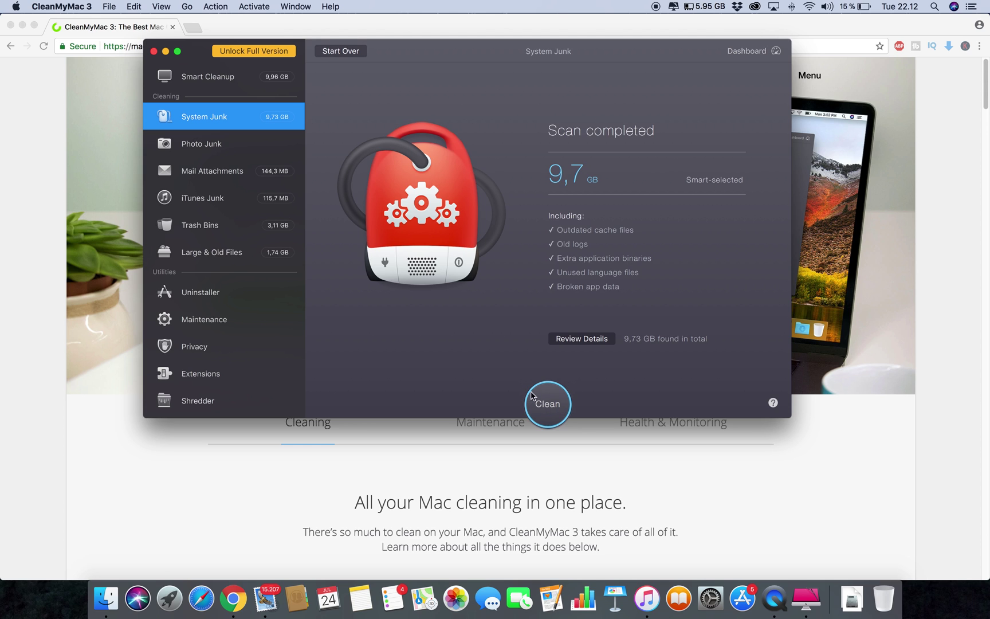
left_click(235, 153)
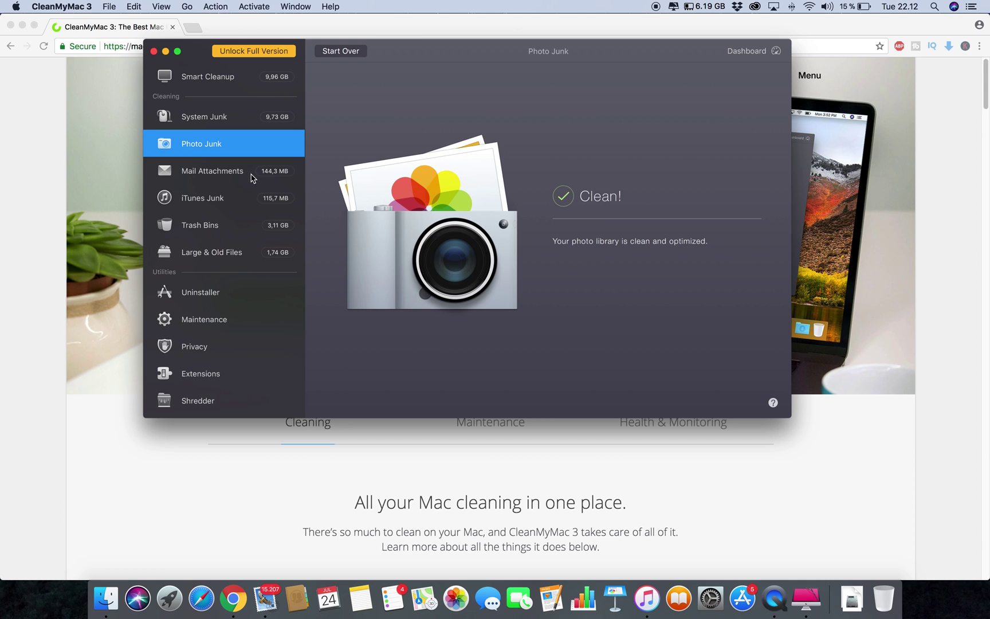
left_click(218, 173)
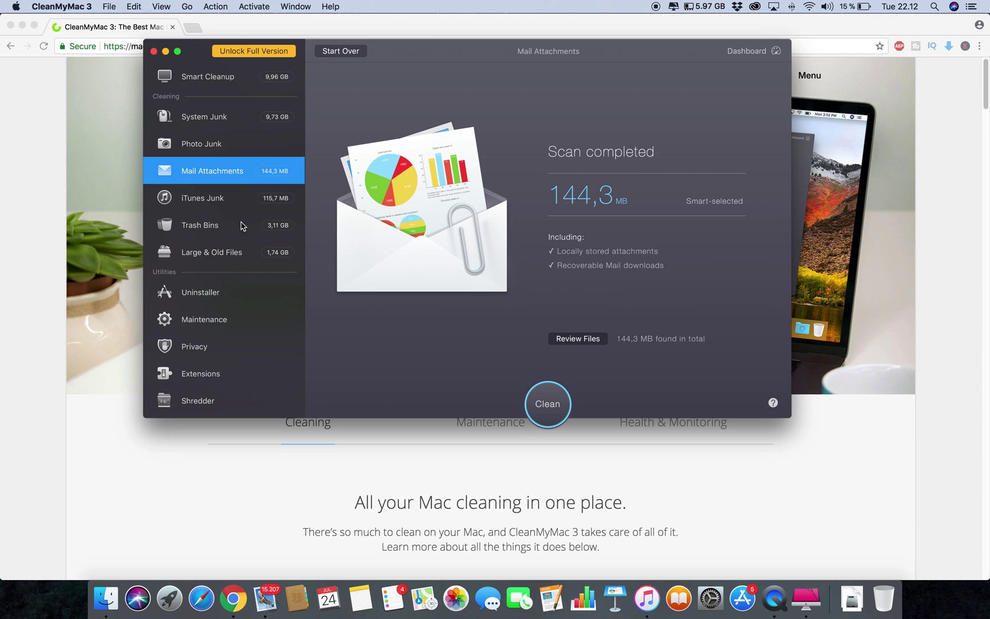
Show the iTunes Junk, Trash Bins and Large & Old Files (1,74 GB) scan results
left_click(235, 198)
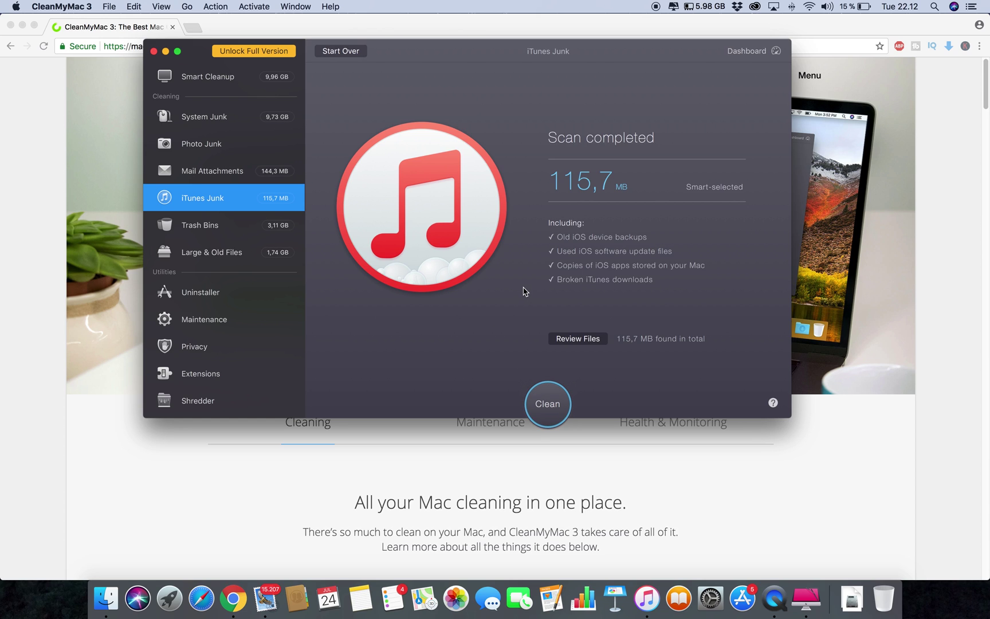
left_click(198, 225)
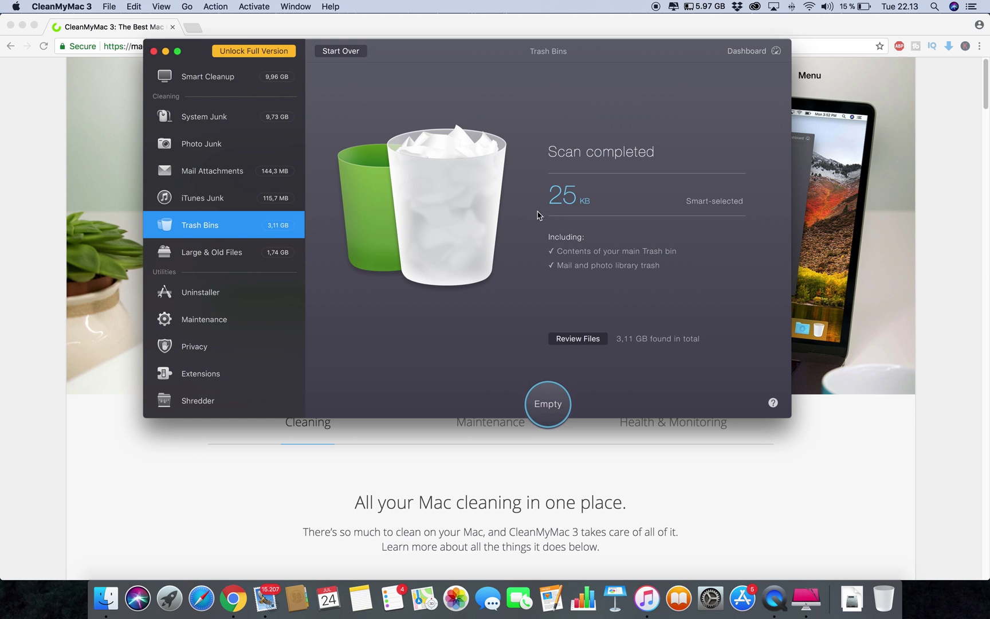
left_click(230, 254)
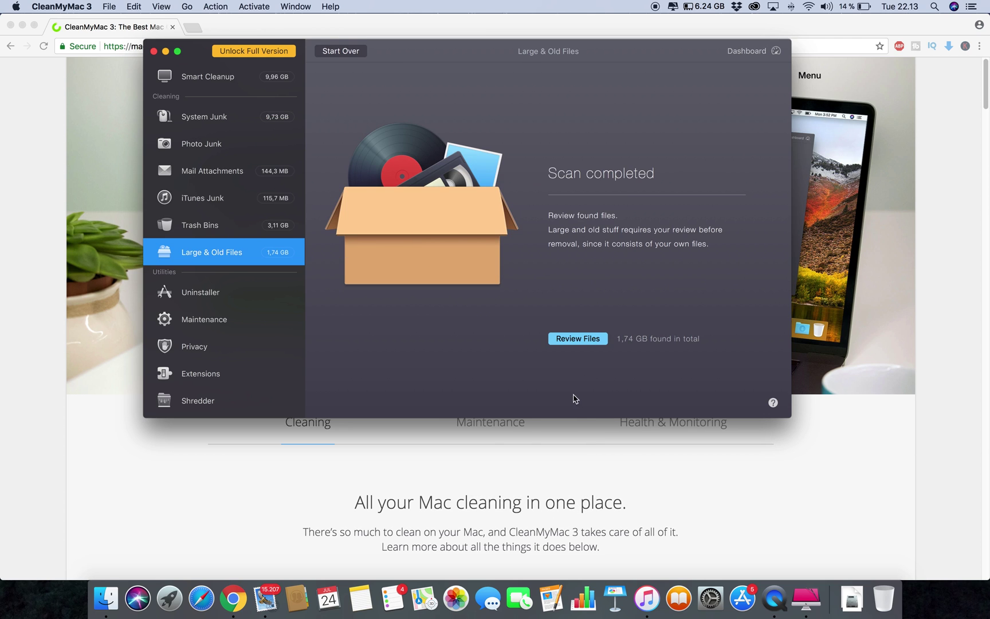
Inspect the large and old files list, then go back to the 9,96 GB Smart Cleanup summary
left_click(566, 340)
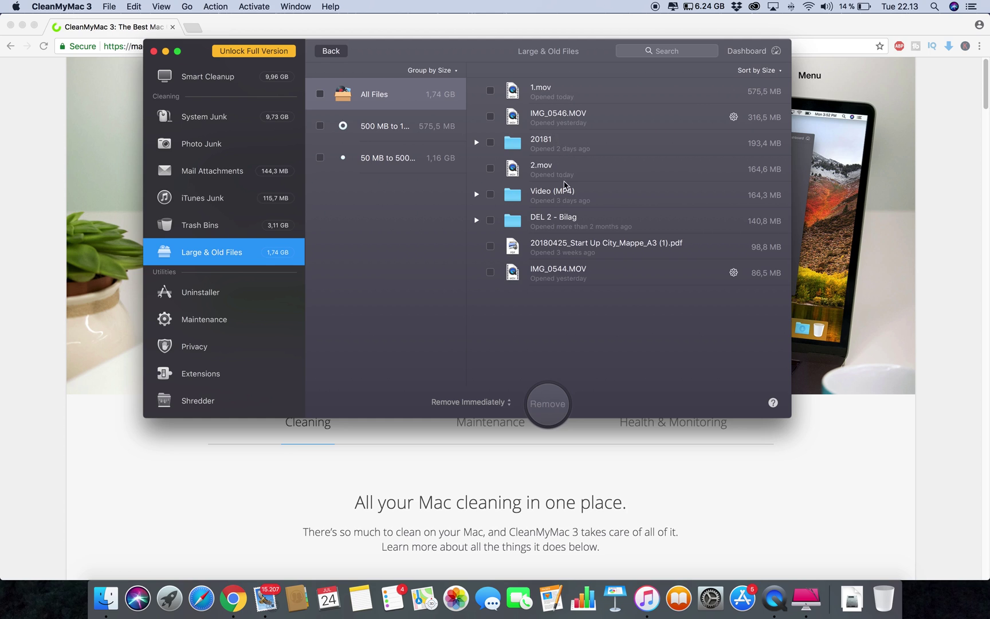
mouse_move(732, 93)
mouse_move(575, 140)
left_click(218, 78)
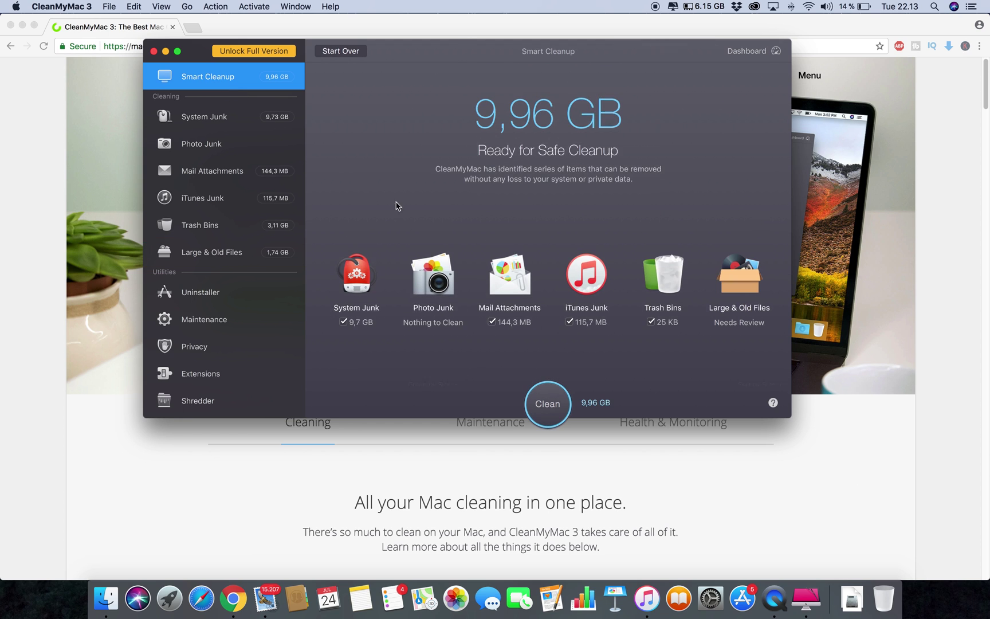
left_click_drag(427, 62, 635, 202)
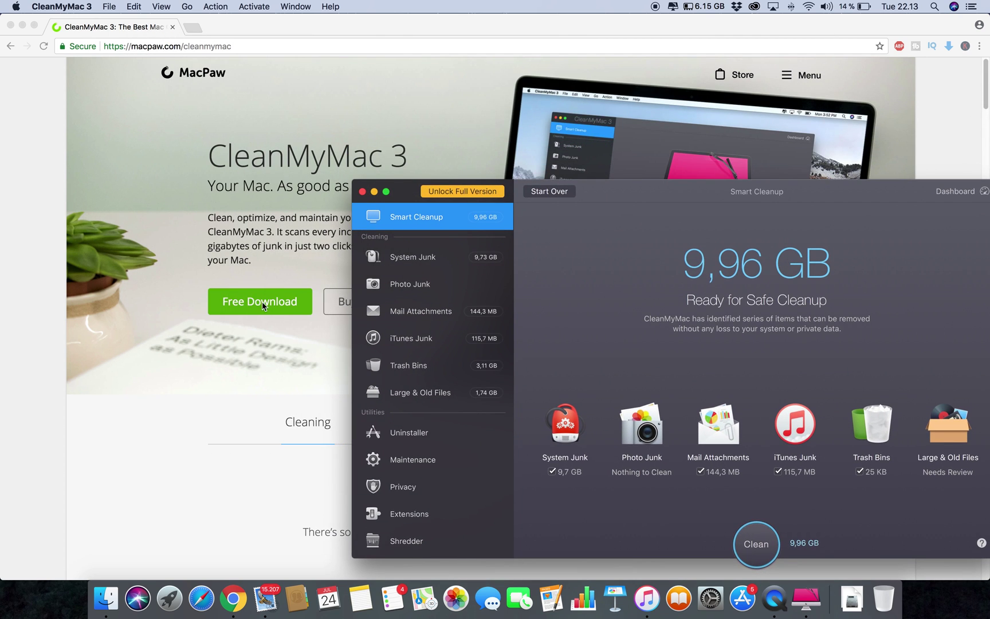
left_click_drag(703, 199, 513, 62)
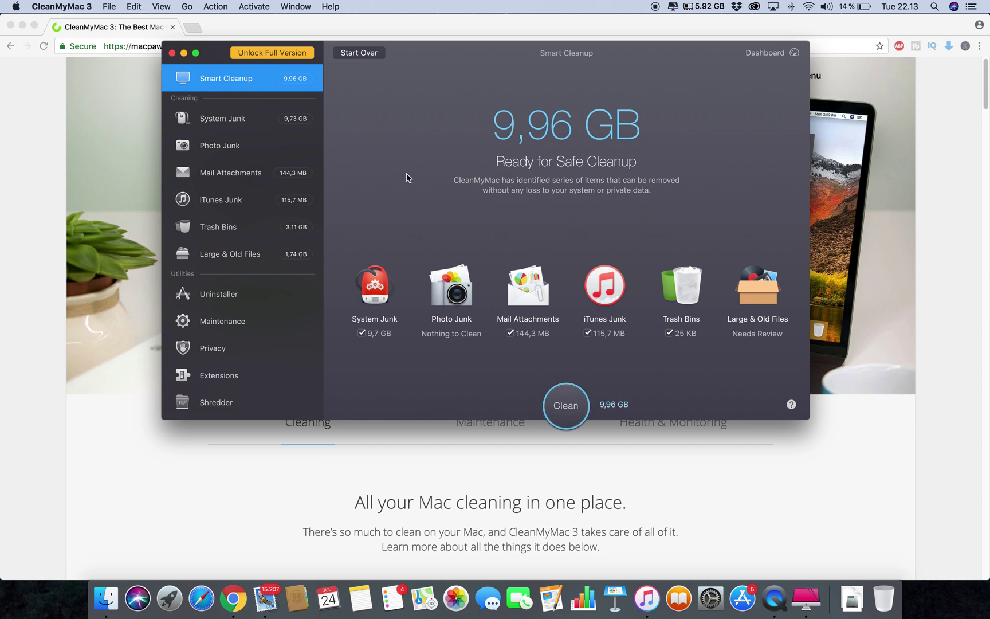
Open the license purchase page, highlight the $39.95 Single License price, then return to the product tab
left_click(269, 54)
left_click(624, 319)
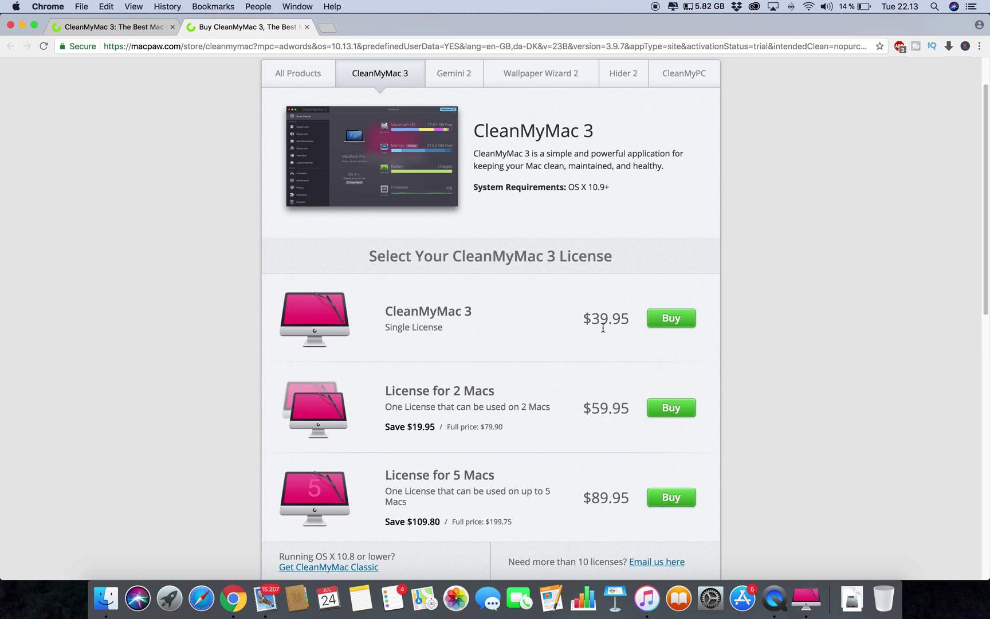
left_click_drag(592, 319, 631, 320)
left_click_drag(384, 329, 461, 332)
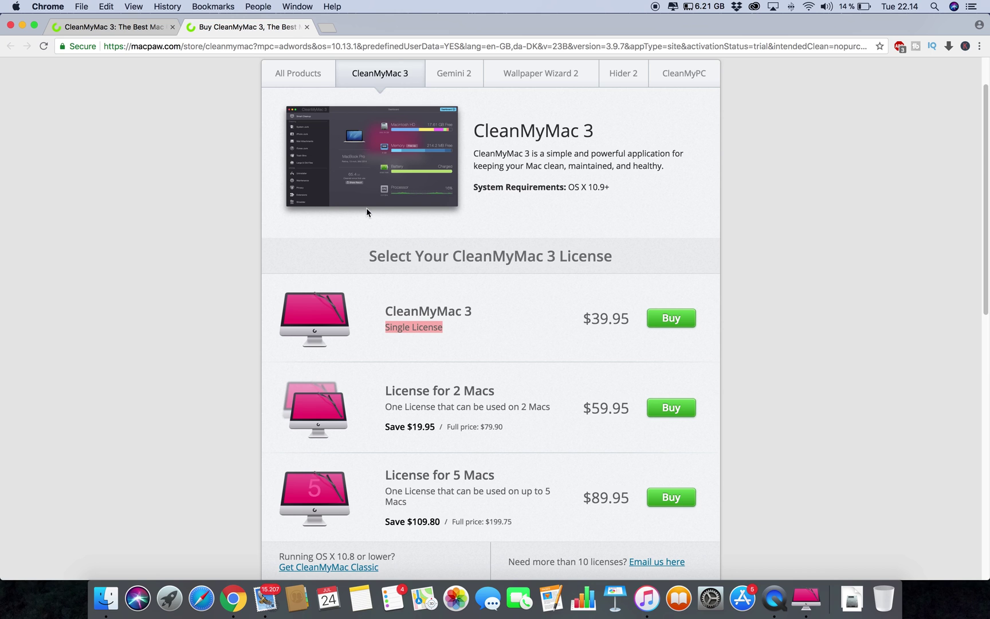
left_click(110, 27)
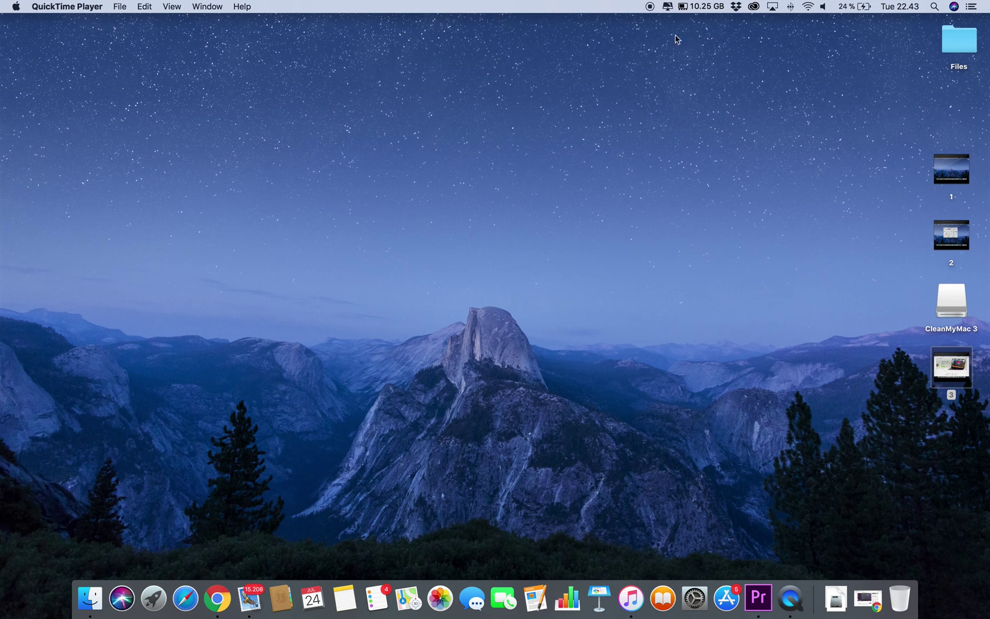
Open Launchpad from the Dock to show the installed apps, including Memory Clean 2
left_click(153, 599)
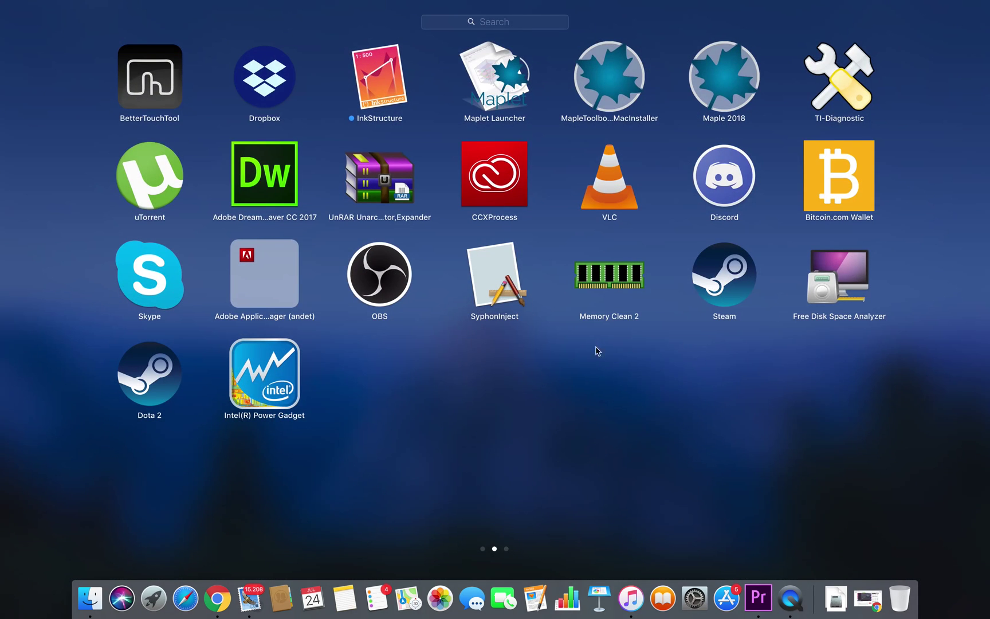